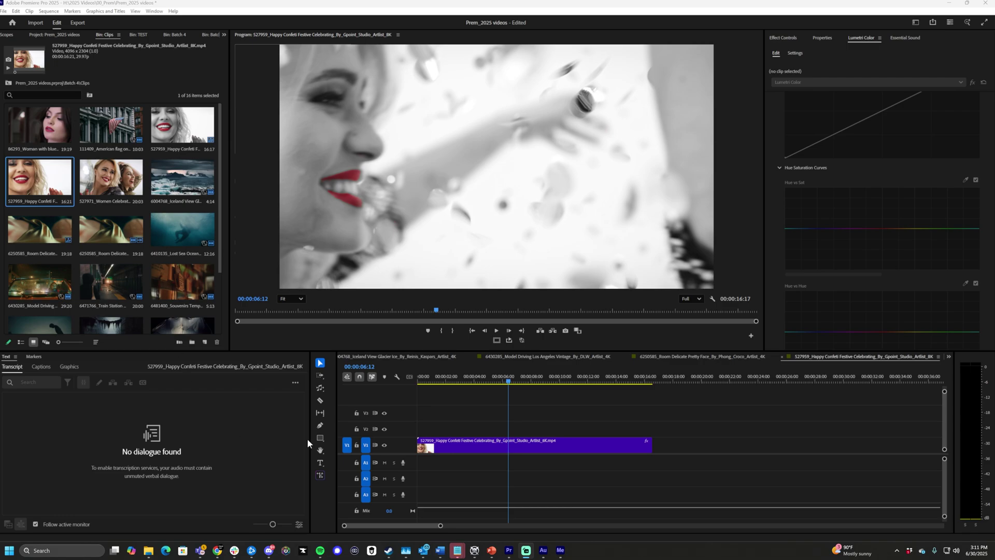
Toggle the confetti clip's Lumetri Color off and on to compare full color with the red-only look
left_click_drag(497, 382, 549, 386)
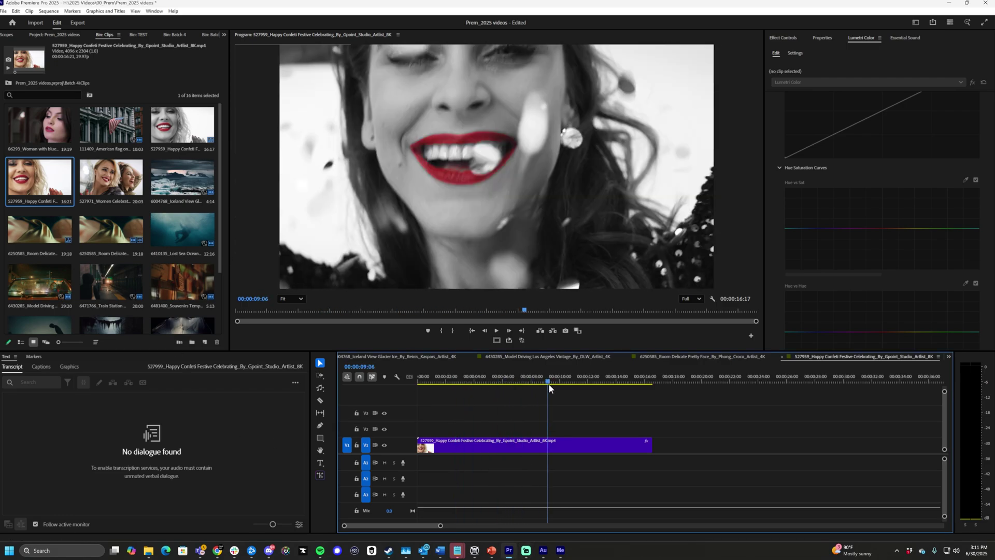
left_click(785, 40)
left_click(783, 186)
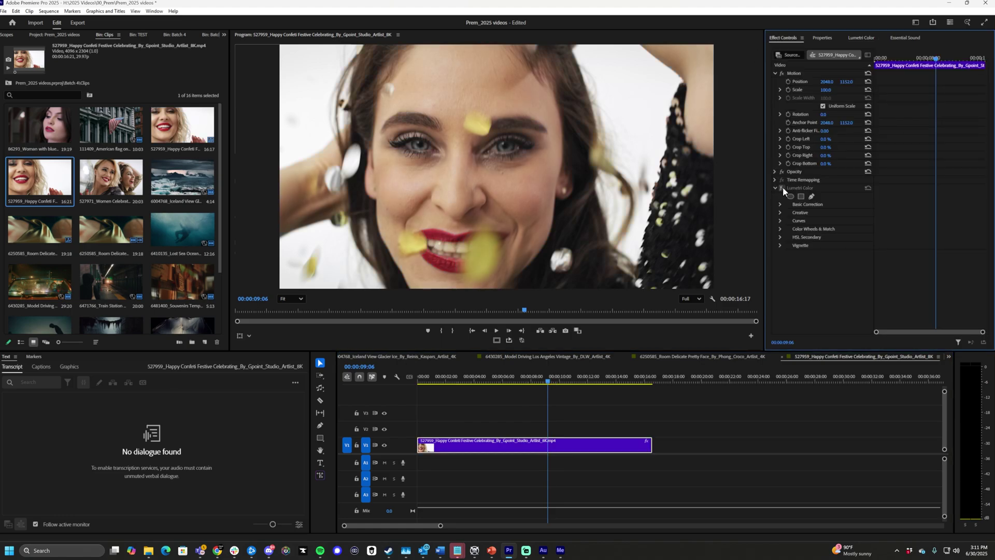
left_click(783, 187)
left_click(117, 186)
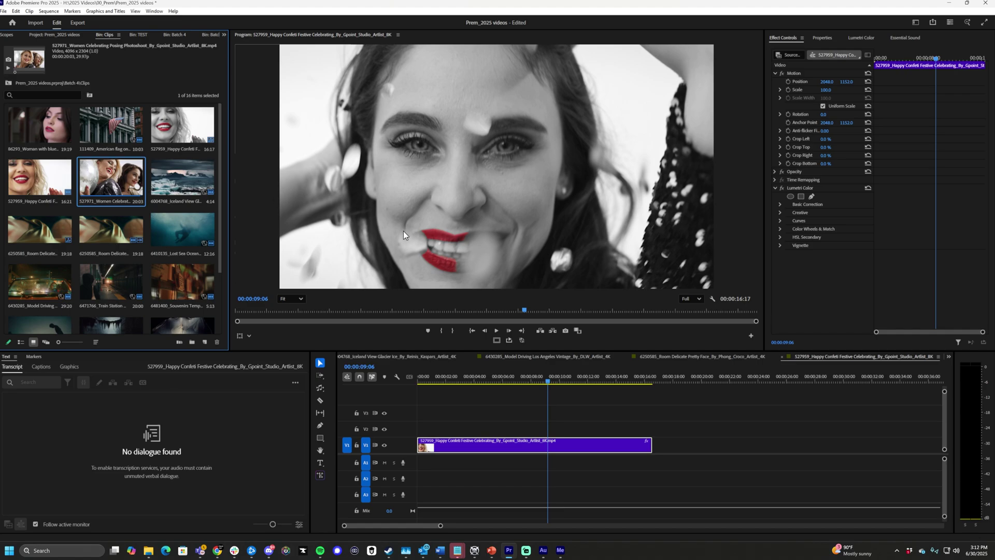
Replace the V1 confetti clip with Women Celebrating from the bin, keeping its effects
left_click(521, 406)
left_click(37, 177)
left_click(111, 178)
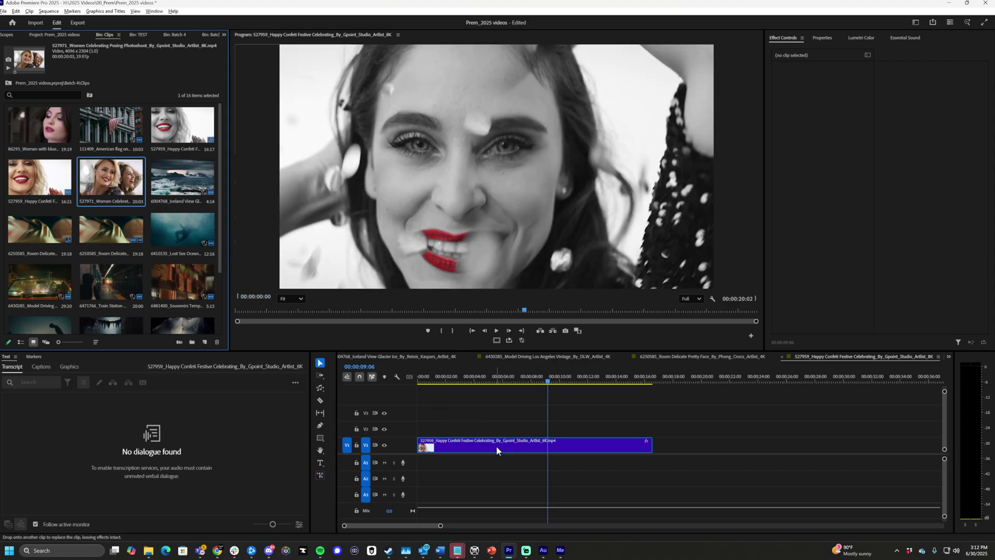
left_click(497, 444, "alt")
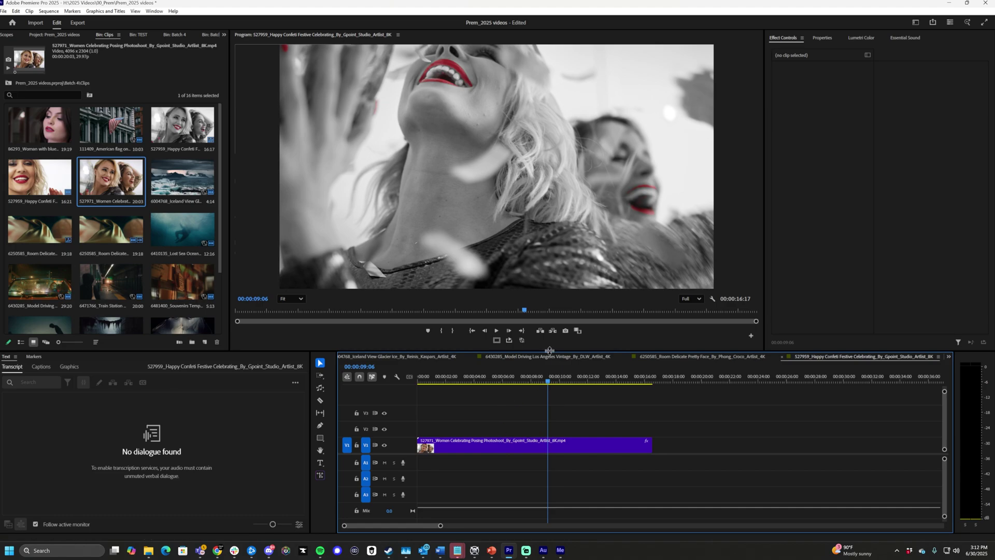
Scrub through and play back the replaced Women Celebrating clip
left_click(573, 381)
left_click_drag(572, 381, 450, 416)
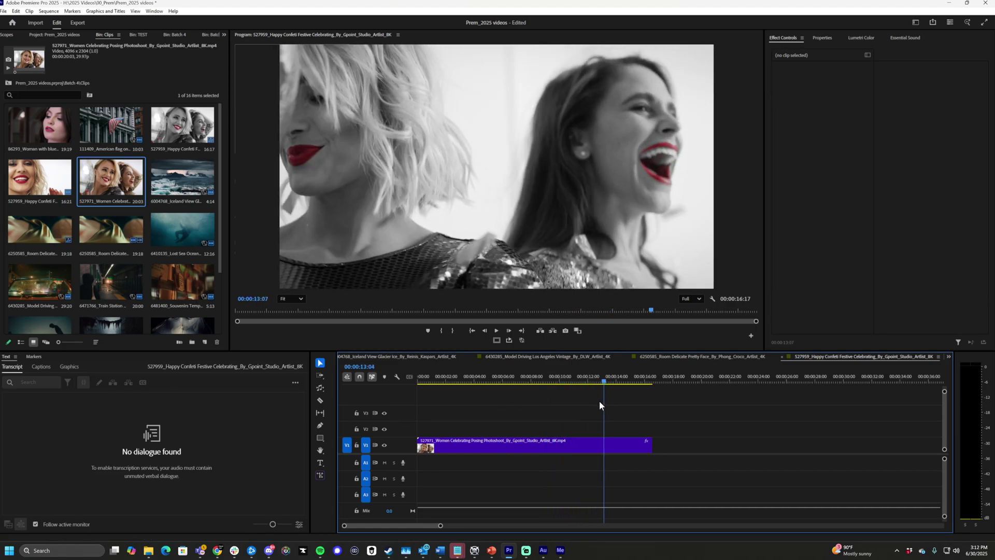
key("space")
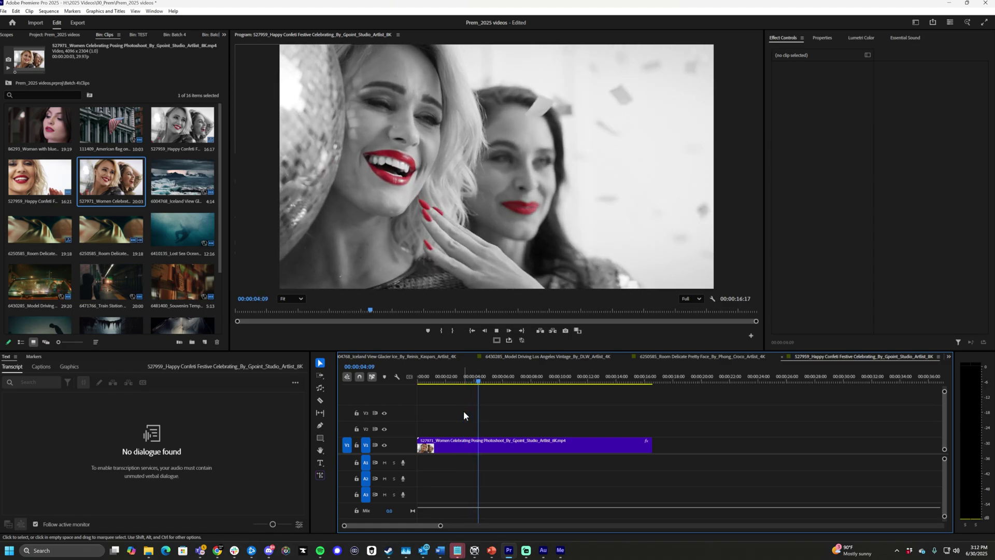
key("space")
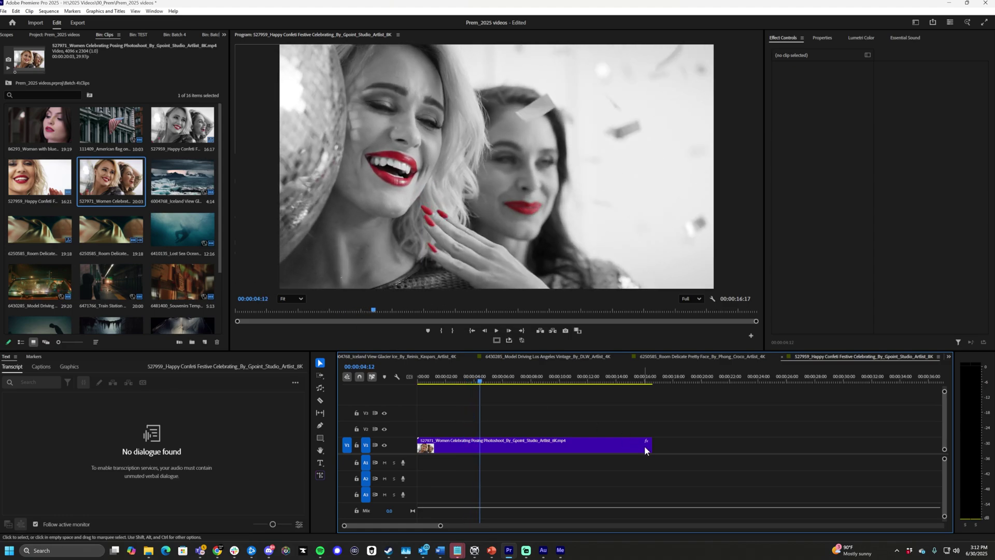
Drag the Women Celebrating clip's right edge out to its full length, about 20 seconds
left_click_drag(648, 445, 787, 452)
left_click(25, 172)
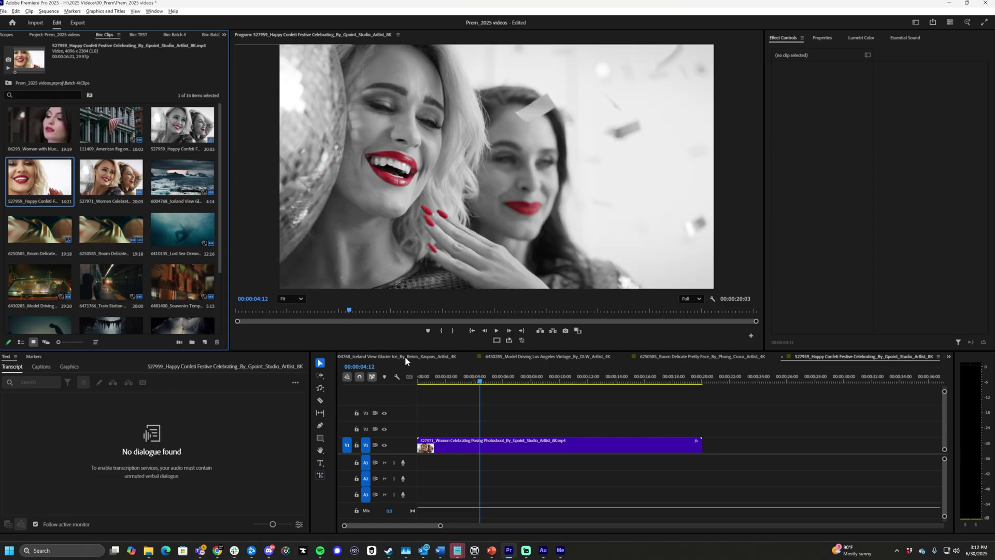
left_click_drag(37, 179, 512, 439)
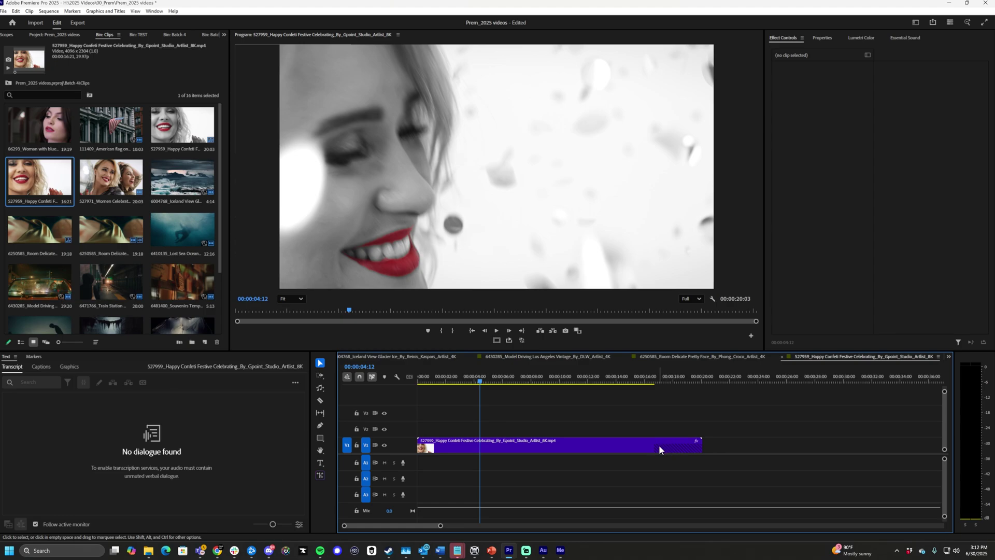
mouse_move(652, 378)
left_mouse_down()
mouse_move(670, 381)
mouse_move(596, 394)
left_mouse_up()
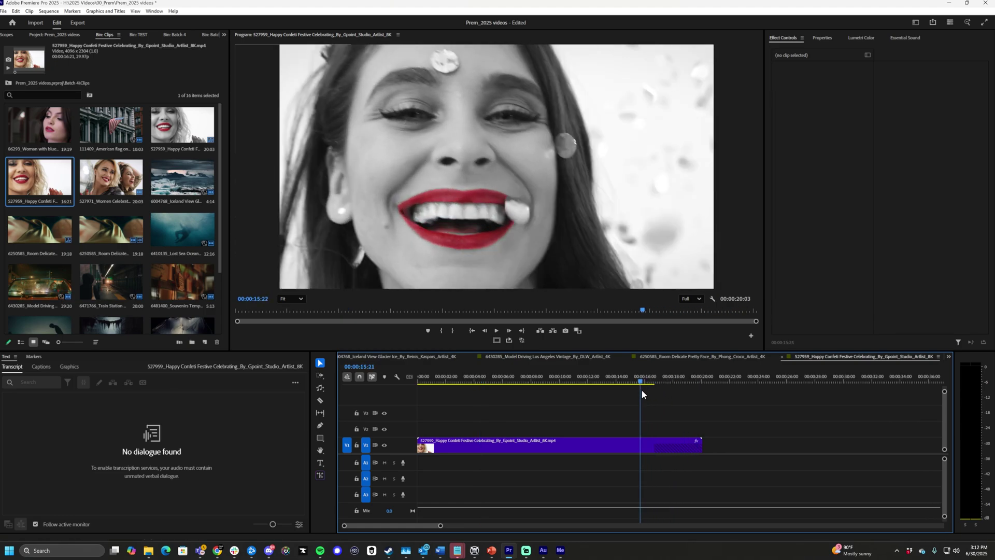
key("shift+numbersign")
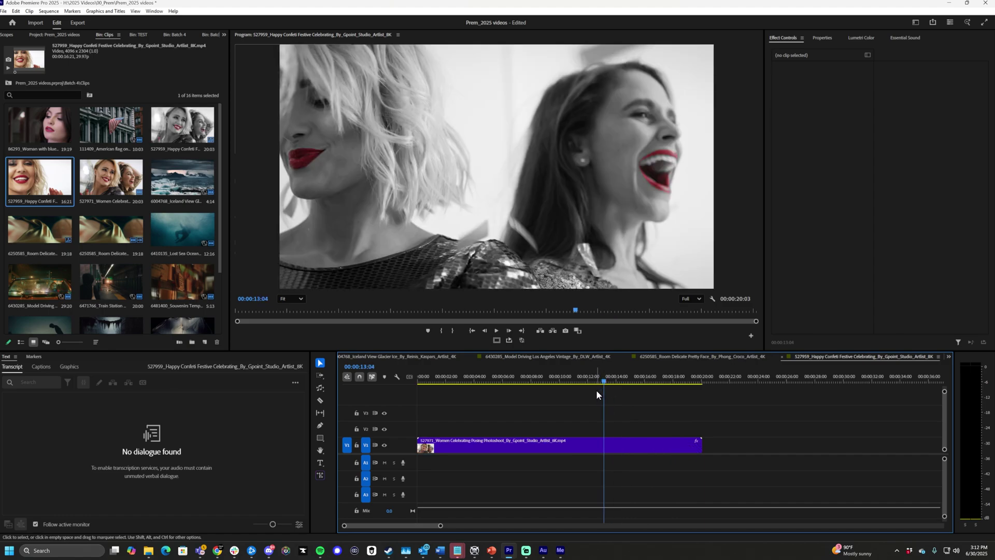
mouse_move(441, 381)
left_mouse_down()
mouse_move(519, 398)
mouse_move(539, 413)
left_mouse_up()
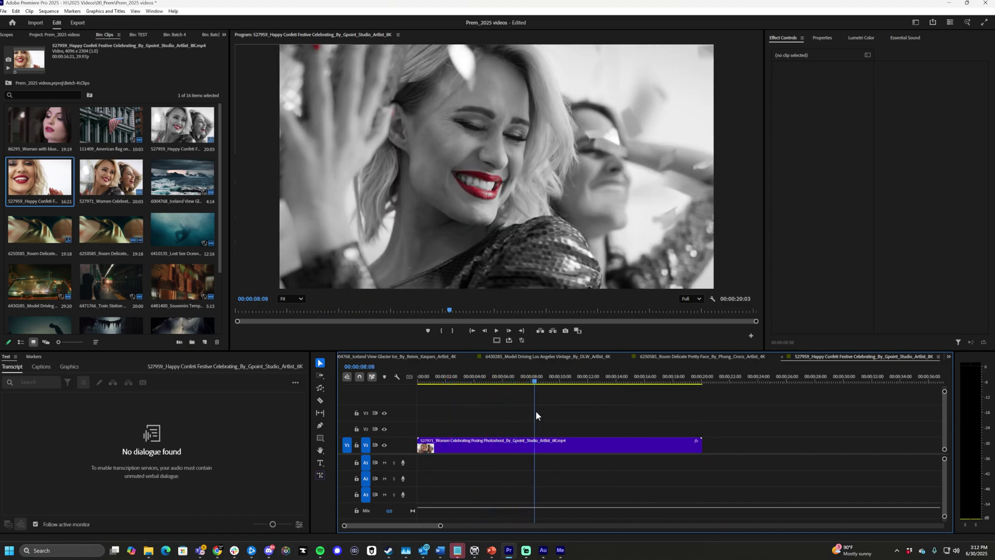
key("space")
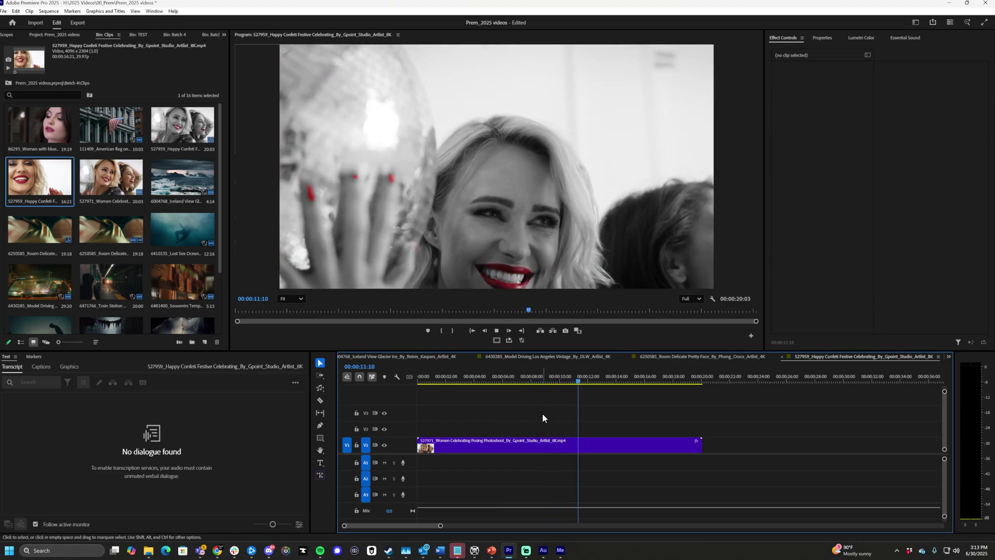
key("space")
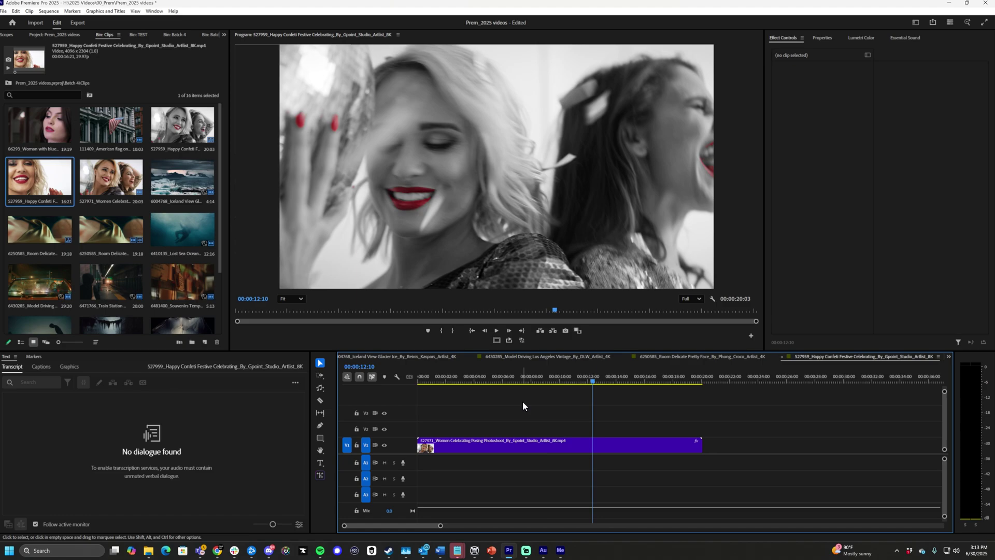